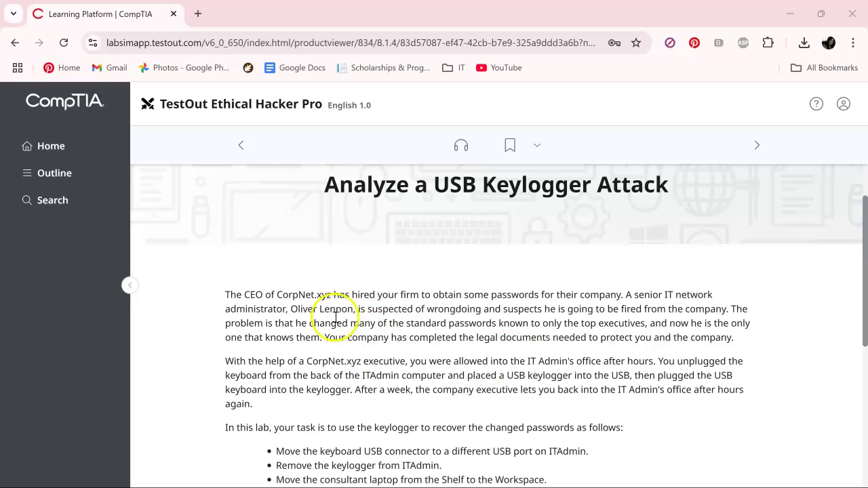
- Read the Analyze a USB Keylogger Attack scenario, start the lab, and review its list of tasks
{"action": "scroll", "coordinate": [336, 310], "scroll_direction": "down", "scroll_amount": 1}
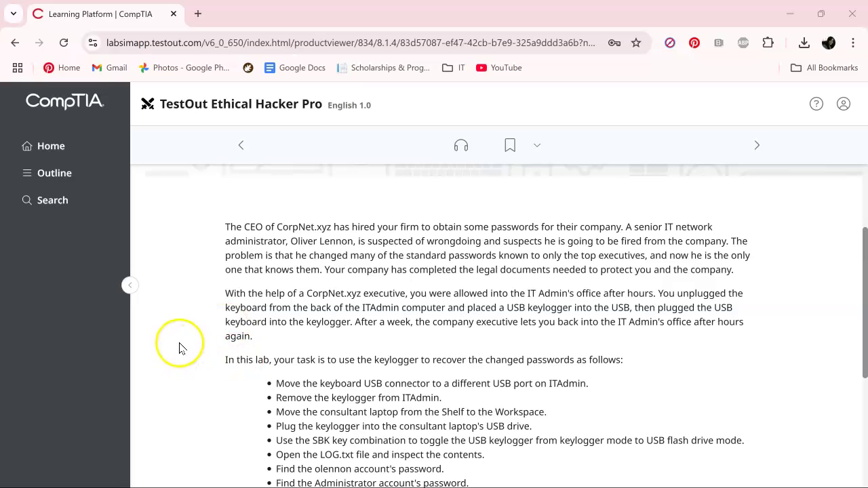
{"action": "scroll", "coordinate": [183, 344], "scroll_direction": "down", "scroll_amount": 1}
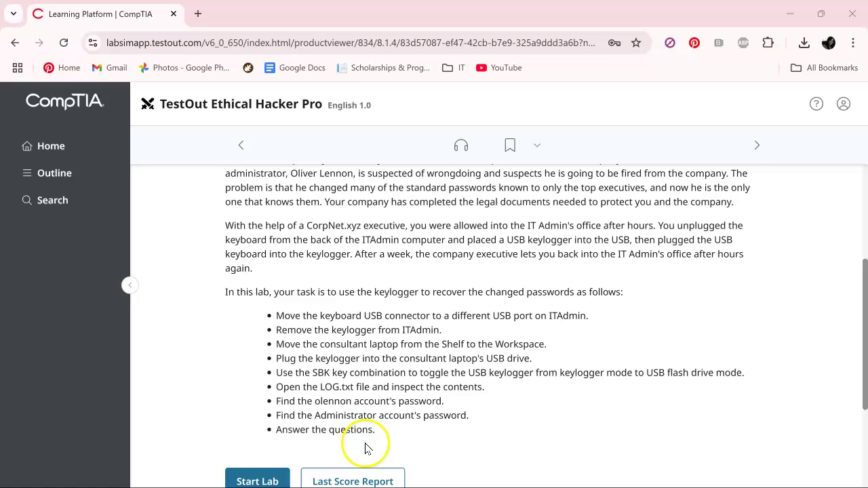
{"action": "scroll", "coordinate": [192, 381], "scroll_direction": "down", "scroll_amount": 2}
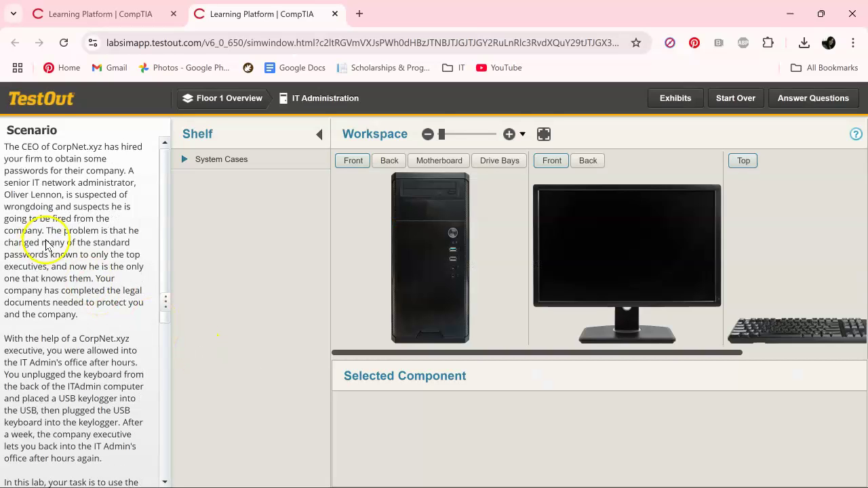
{"action": "scroll", "coordinate": [74, 241], "scroll_direction": "down", "scroll_amount": 5}
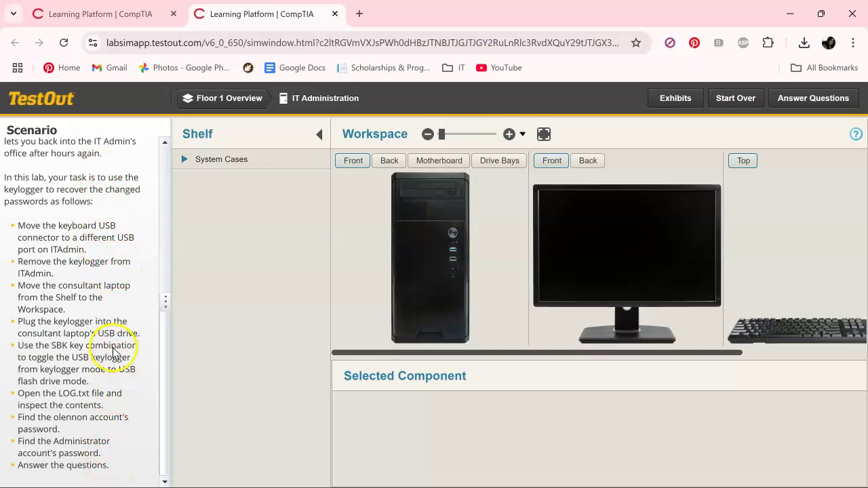
- Move the keyboard's USB connector from the keylogger to a different USB port on the back of the ITAdmin computer
{"action": "left_click", "coordinate": [389, 161]}
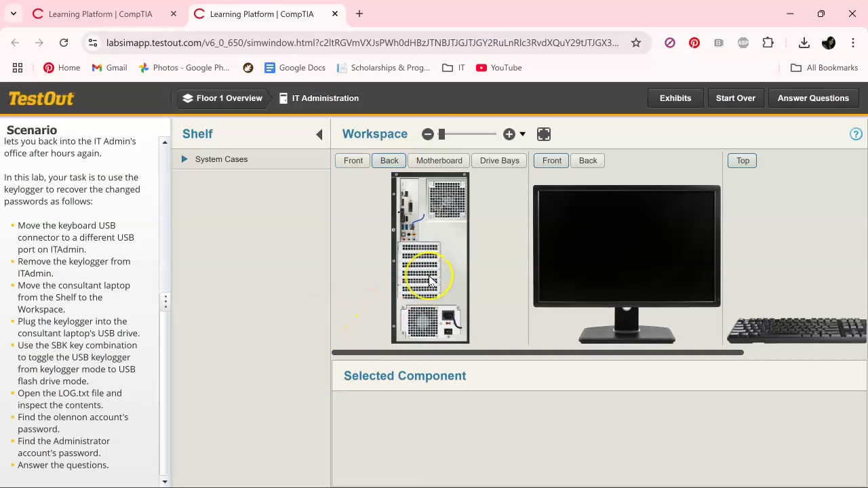
{"action": "scroll", "coordinate": [430, 280], "scroll_direction": "up", "scroll_amount": 1}
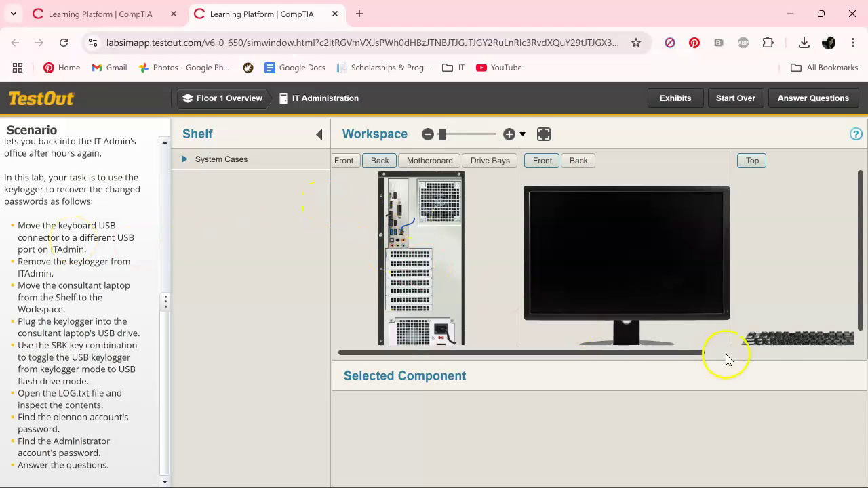
{"action": "left_click", "coordinate": [787, 341]}
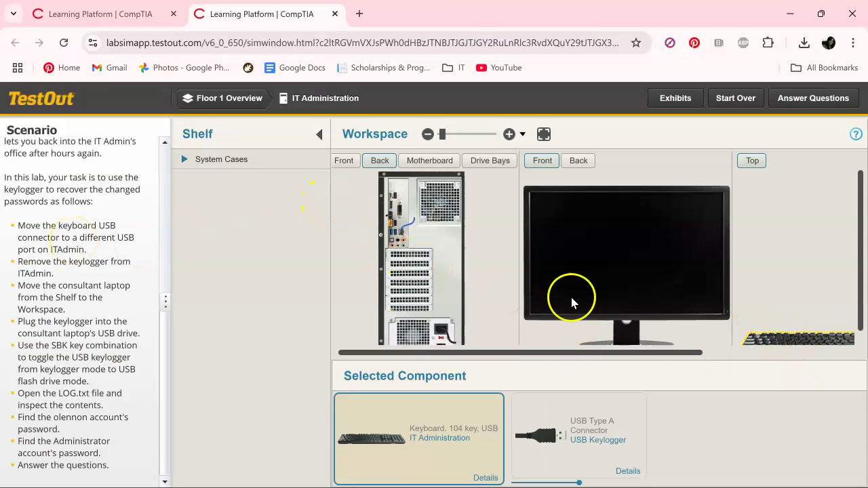
{"action": "left_click_drag", "start_coordinate": [390, 222], "coordinate": [392, 237]}
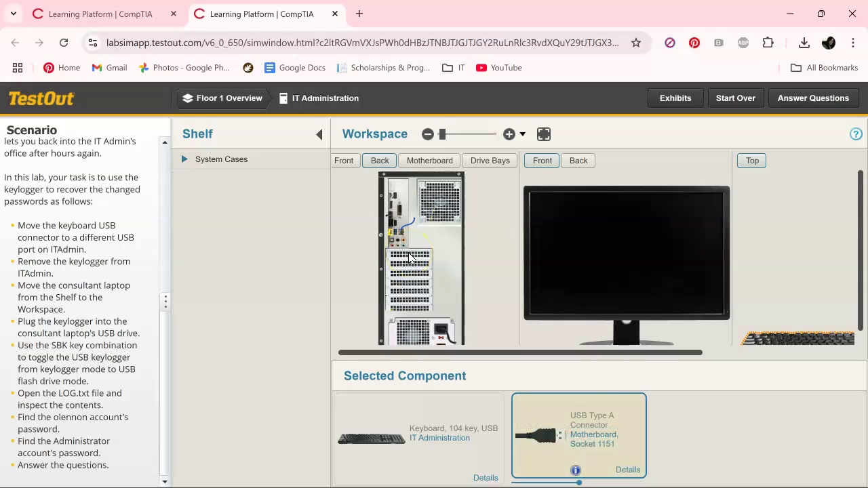
- Move the USB keylogger to another USB port on the back of the ITAdmin computer
{"action": "scroll", "coordinate": [410, 258], "scroll_direction": "up", "scroll_amount": 3}
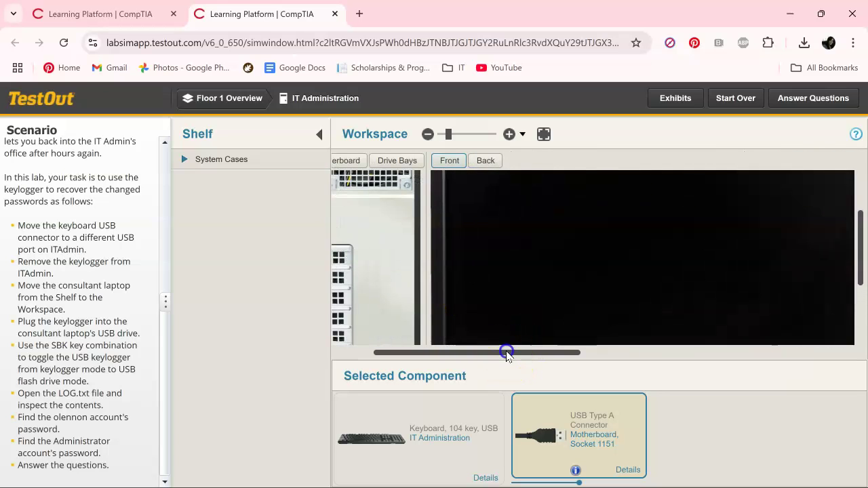
{"action": "left_click_drag", "start_coordinate": [506, 352], "coordinate": [429, 341]}
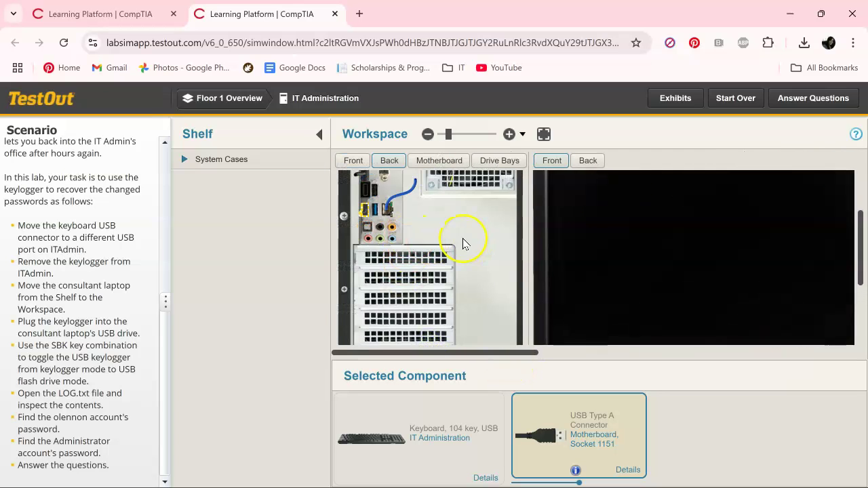
{"action": "mouse_move", "coordinate": [365, 192]}
{"action": "left_mouse_down"}
{"action": "mouse_move", "coordinate": [386, 190]}
{"action": "mouse_move", "coordinate": [365, 203]}
{"action": "left_mouse_up"}
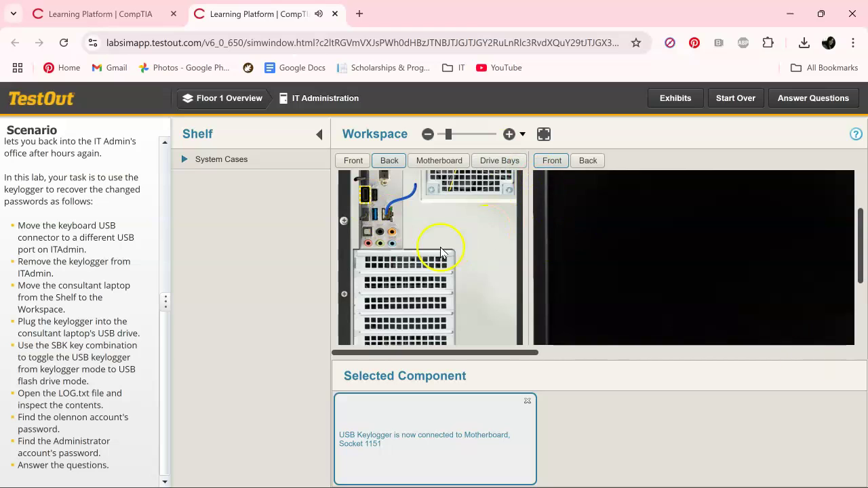
{"action": "scroll", "coordinate": [512, 251], "scroll_direction": "down", "scroll_amount": 1}
{"action": "scroll", "coordinate": [512, 252], "scroll_direction": "down", "scroll_amount": 3}
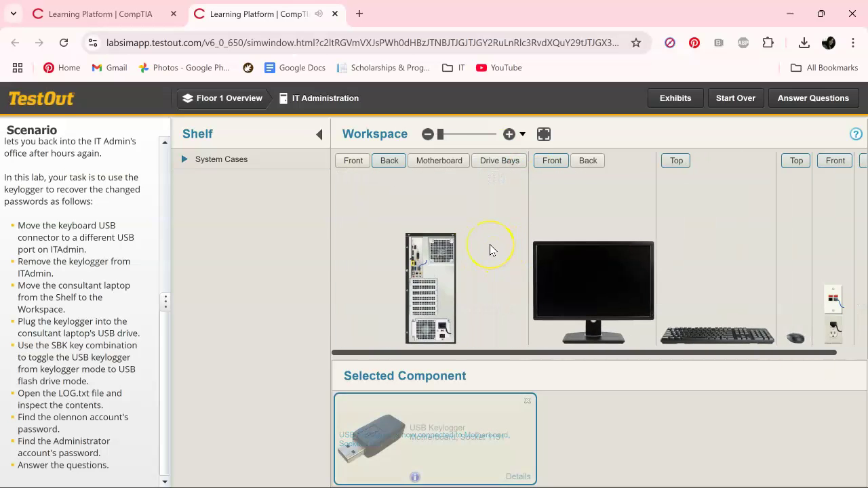
{"action": "left_click", "coordinate": [164, 293]}
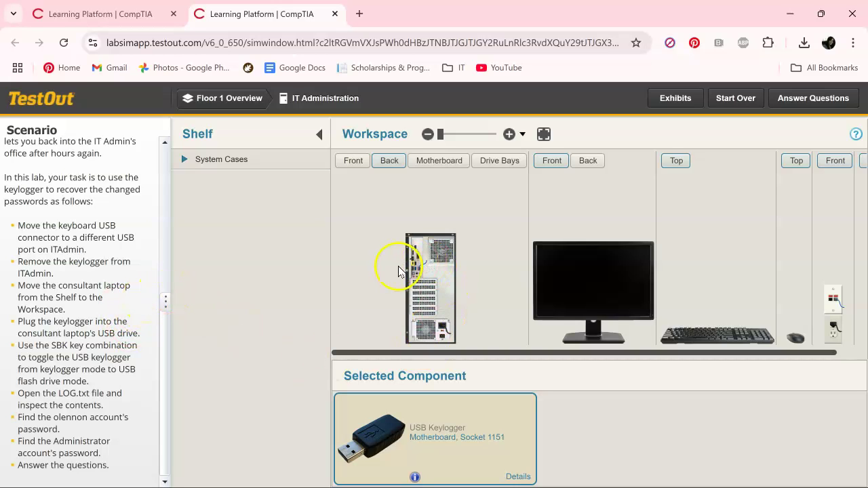
- Unplug the USB keylogger from the ITAdmin computer and place it on the Shelf
{"action": "left_click_drag", "start_coordinate": [415, 267], "coordinate": [217, 201]}
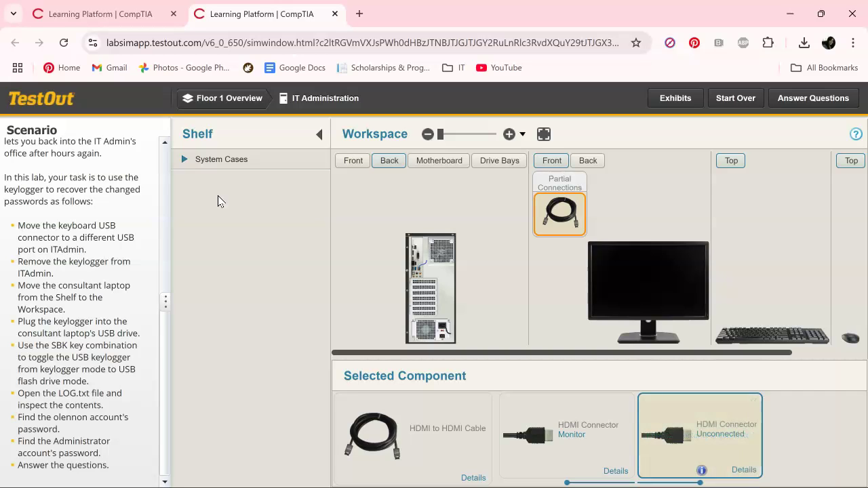
{"action": "left_click", "coordinate": [415, 263]}
{"action": "left_click", "coordinate": [414, 263]}
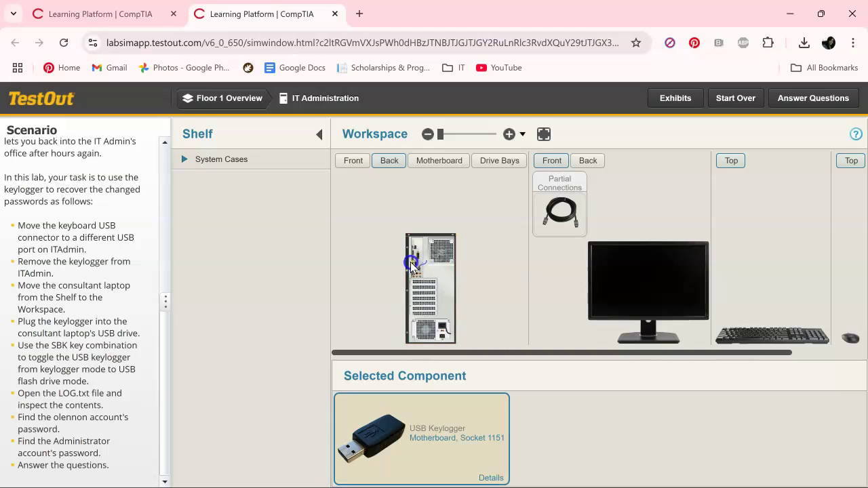
{"action": "left_click_drag", "start_coordinate": [411, 266], "coordinate": [251, 300]}
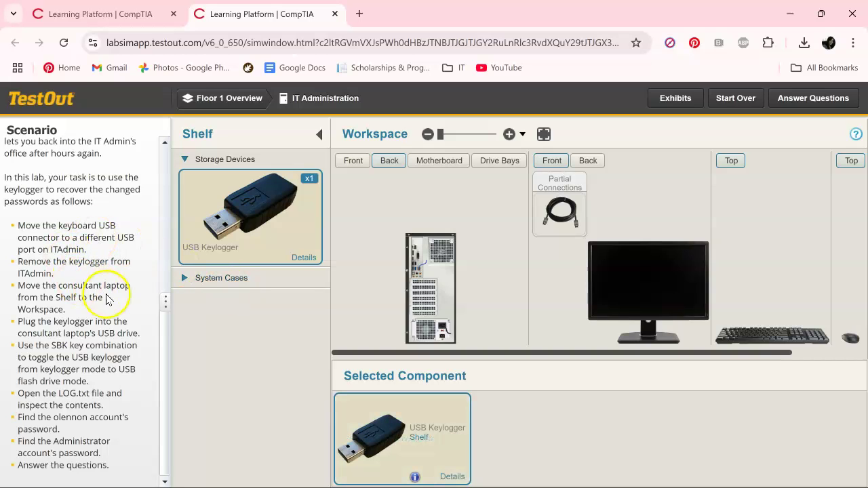
- Move the consultant laptop from the Shelf's system cases to the Workspace and show its back side
{"action": "left_click", "coordinate": [207, 281]}
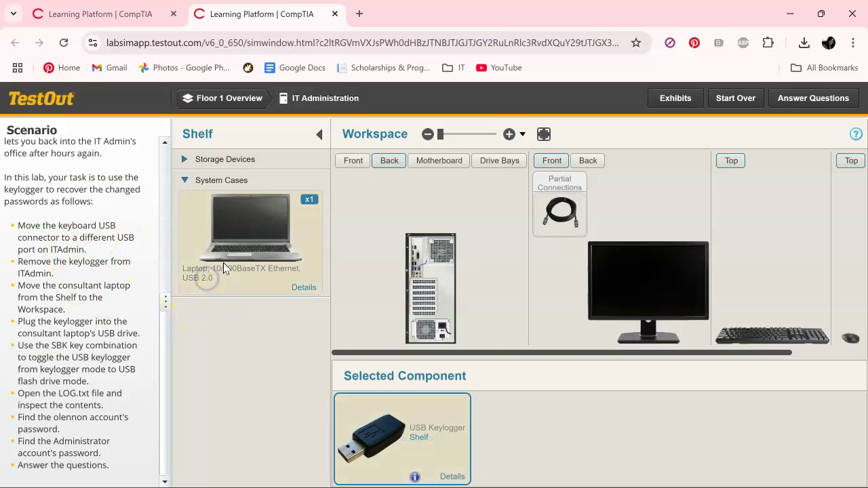
{"action": "left_click_drag", "start_coordinate": [246, 237], "coordinate": [332, 274]}
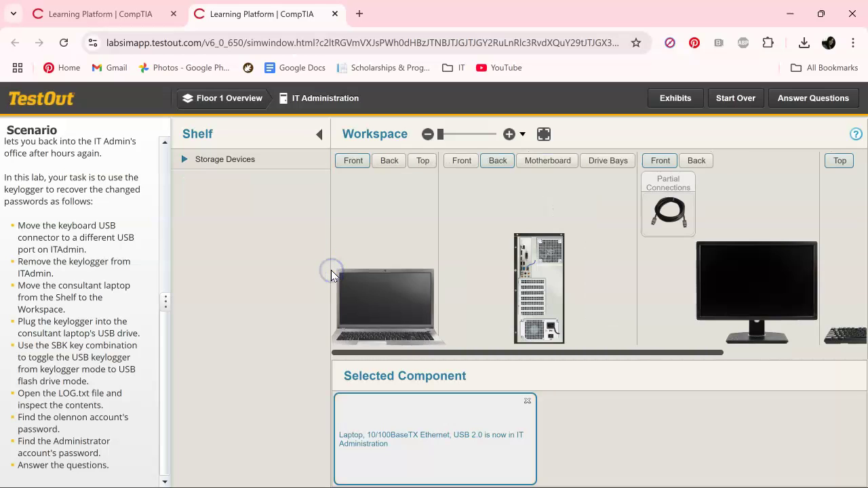
{"action": "left_click", "coordinate": [383, 168]}
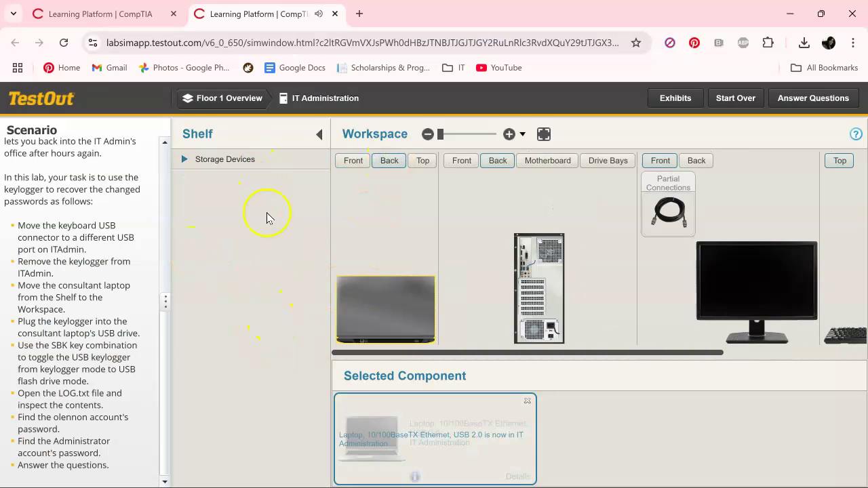
- Plug the USB keylogger from the Shelf's storage devices into the USB port on the back of the consultant laptop
{"action": "left_click", "coordinate": [383, 296]}
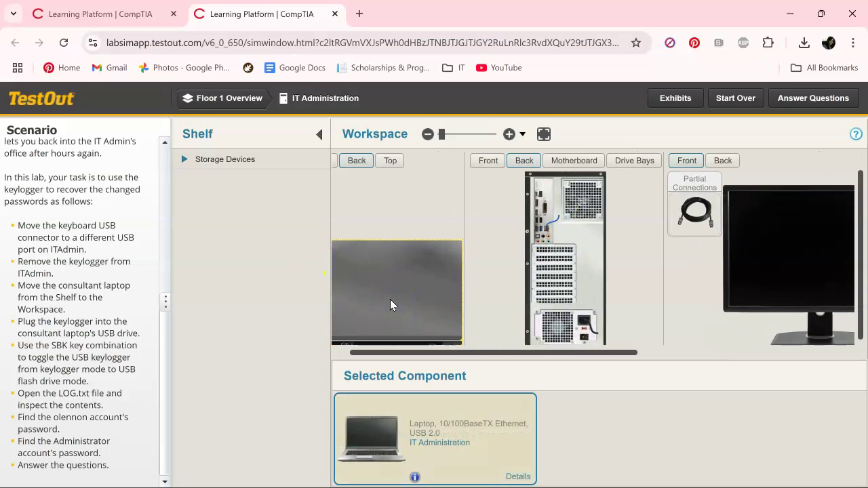
{"action": "left_click", "coordinate": [783, 194]}
{"action": "scroll", "coordinate": [862, 216], "scroll_direction": "down", "scroll_amount": 1}
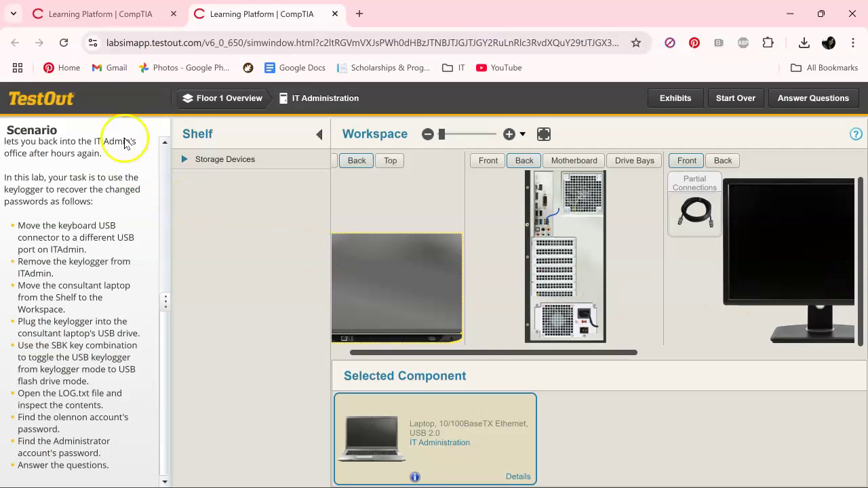
{"action": "left_click", "coordinate": [212, 159]}
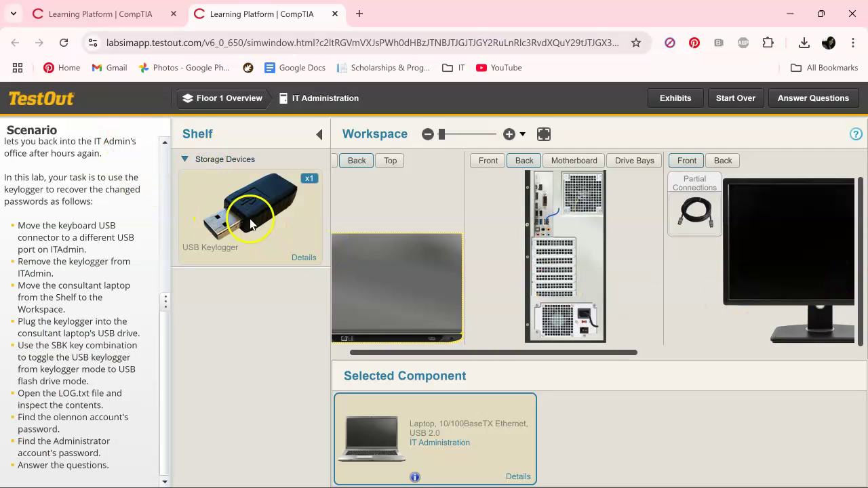
{"action": "left_click_drag", "start_coordinate": [248, 210], "coordinate": [384, 339]}
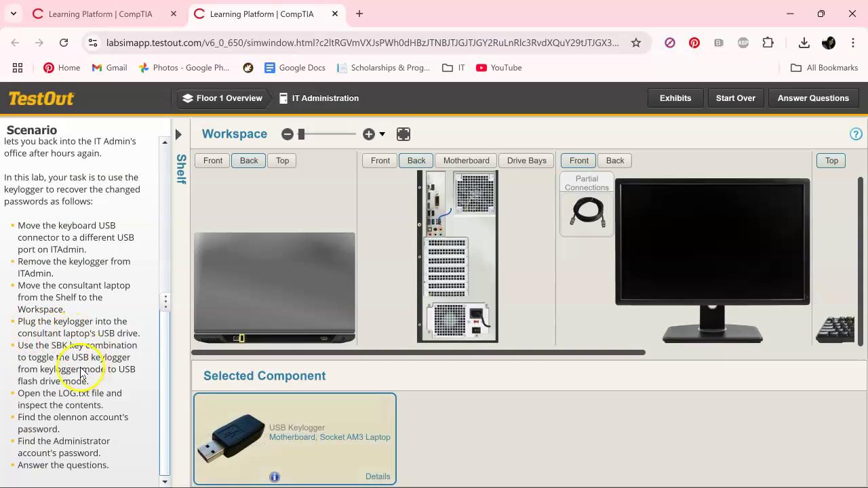
- Open the consultant laptop's Windows 10 desktop and toggle the USB keylogger from keylogger mode to USB flash drive mode
{"action": "left_click", "coordinate": [201, 162]}
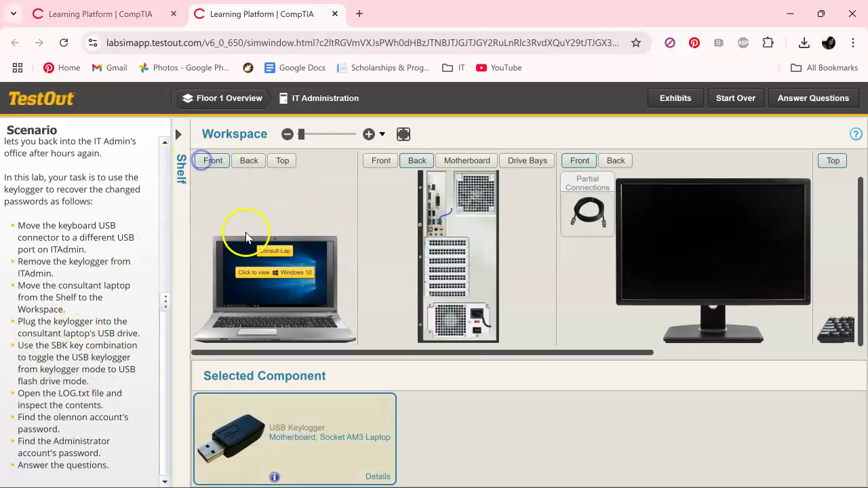
{"action": "left_click", "coordinate": [247, 278]}
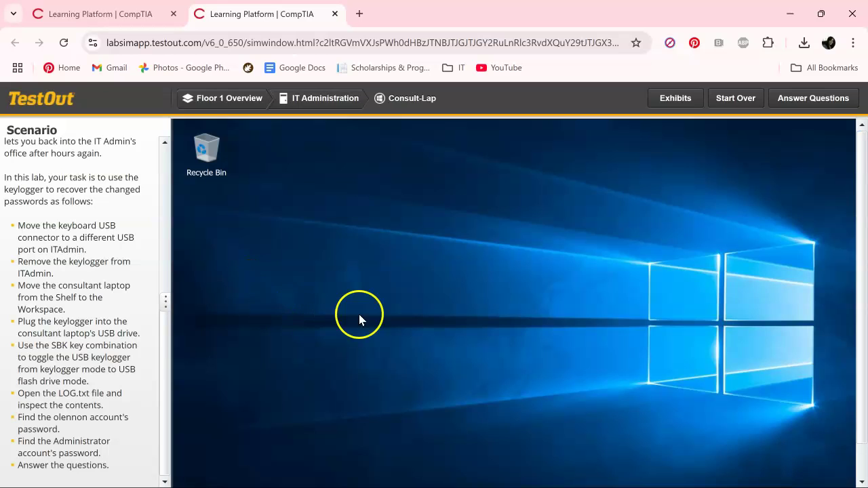
{"action": "scroll", "coordinate": [393, 312], "scroll_direction": "down", "scroll_amount": 1}
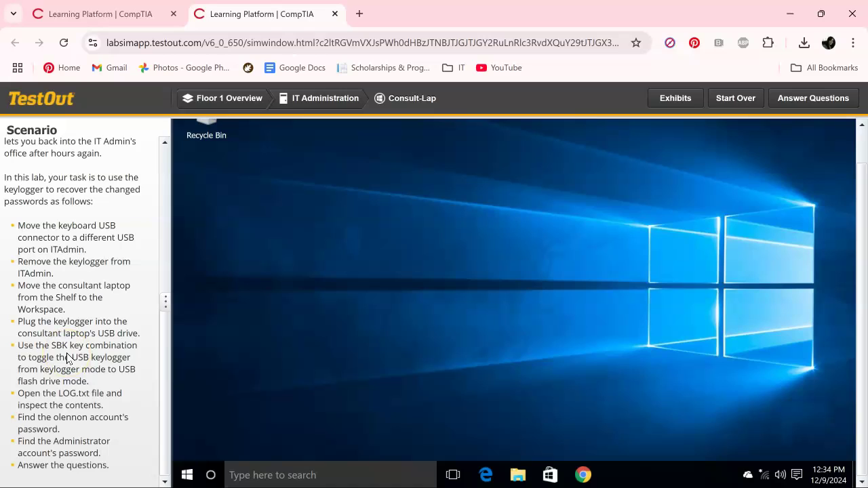
{"action": "left_click", "coordinate": [324, 332]}
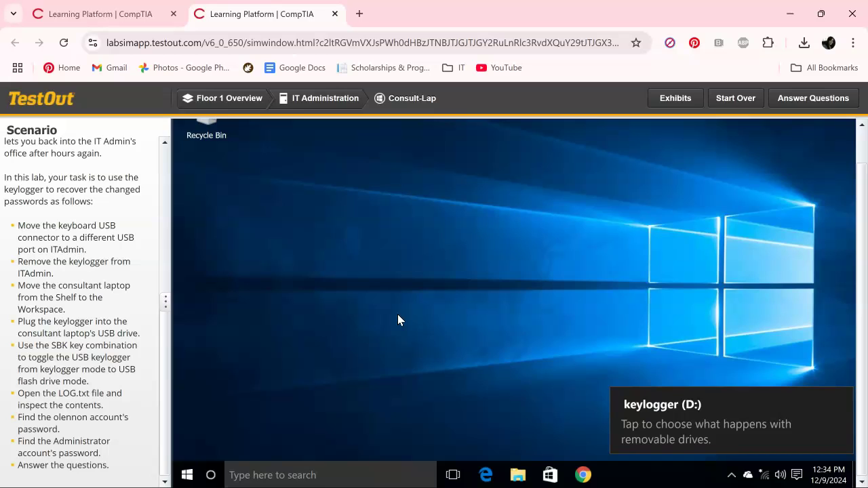
- Open LOG.txt from the keylogger (D:) drive and find the passwords of the suspect's user account and the Administrator account
{"action": "left_click", "coordinate": [683, 426]}
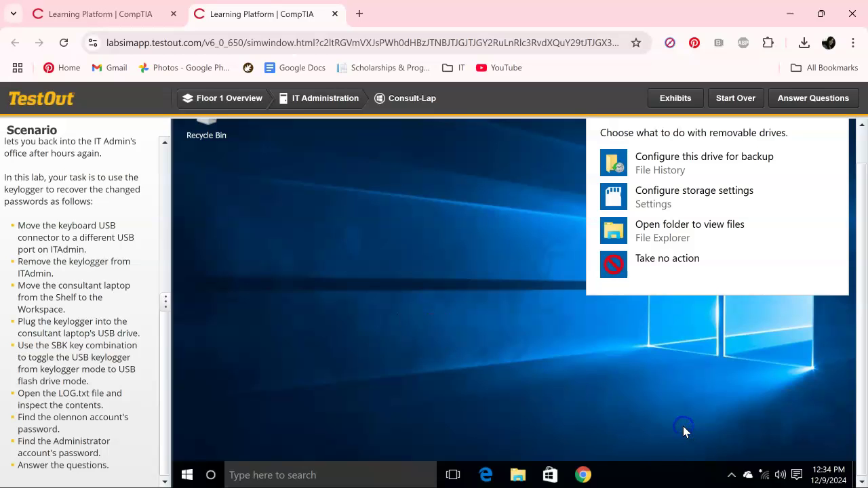
{"action": "left_click", "coordinate": [697, 231]}
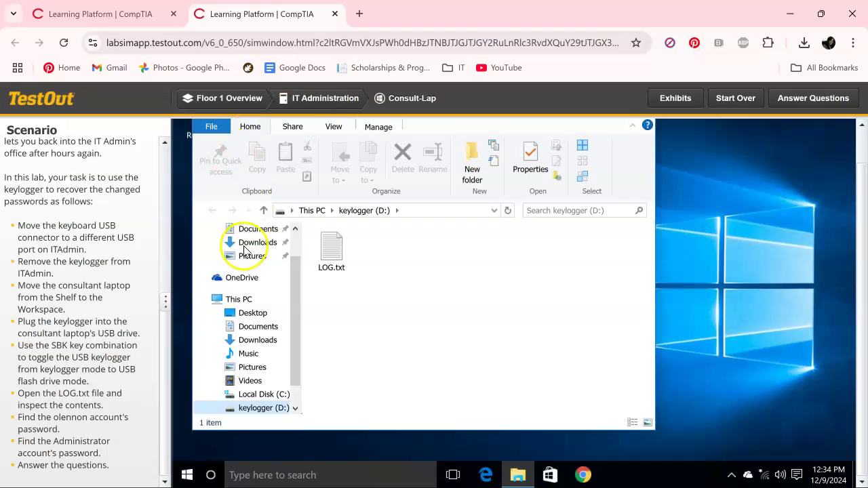
{"action": "double_click", "coordinate": [337, 259]}
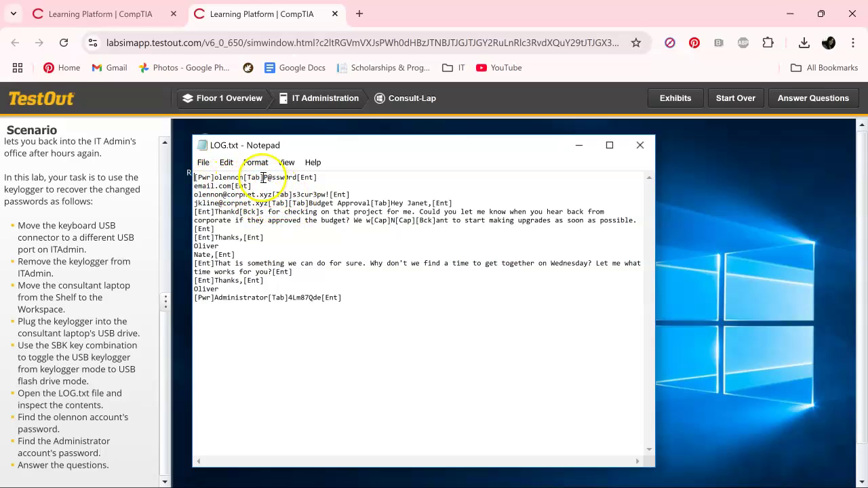
{"action": "left_click_drag", "start_coordinate": [263, 177], "coordinate": [297, 177]}
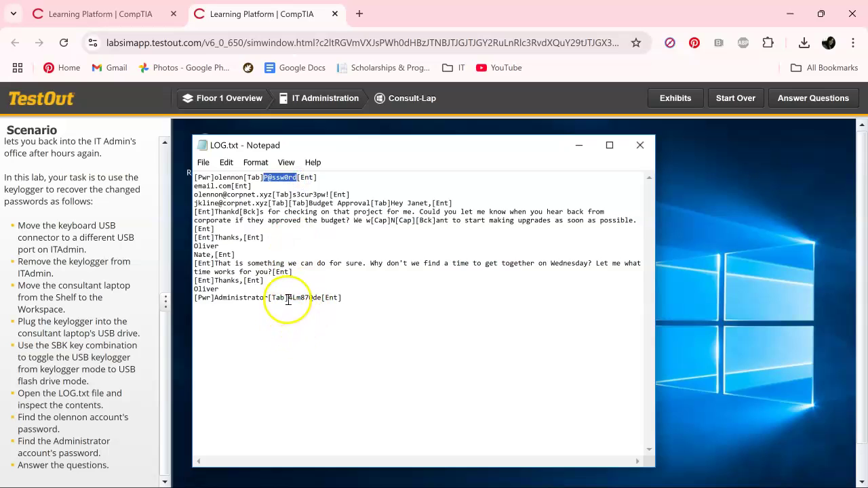
{"action": "left_click_drag", "start_coordinate": [288, 300], "coordinate": [321, 300]}
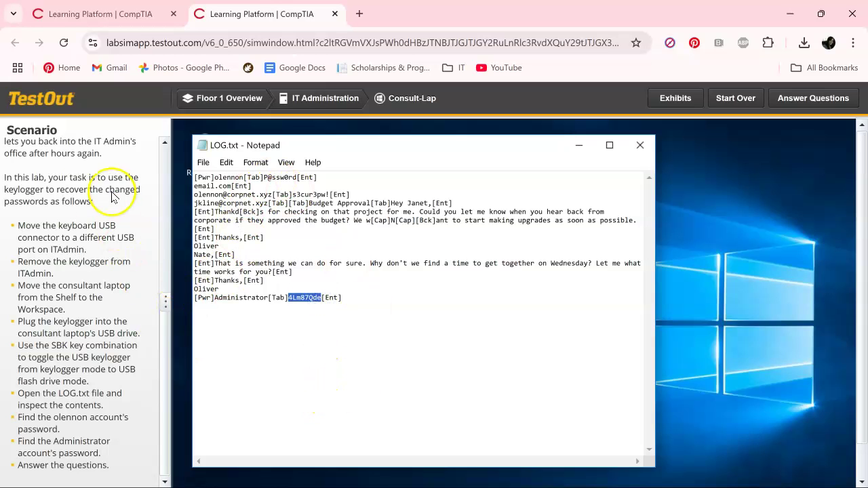
- Open the lab questions and answer question 1 with the suspect user's password copied from LOG.txt
{"action": "left_click", "coordinate": [799, 97]}
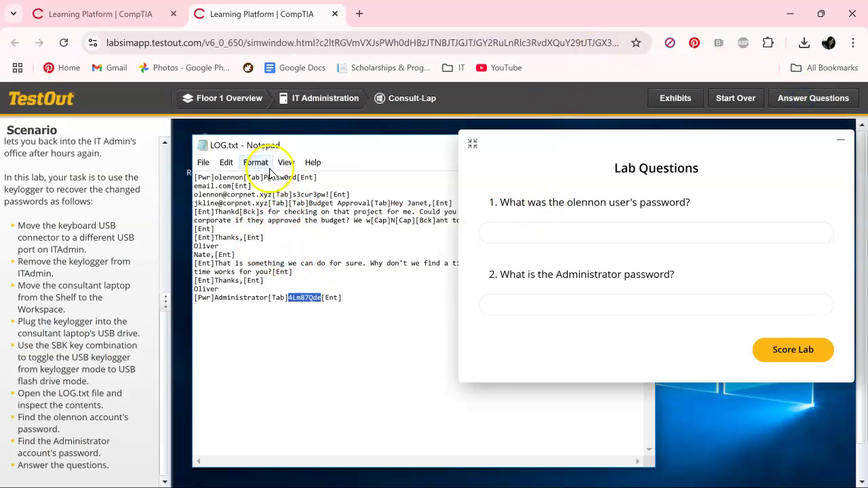
{"action": "left_click_drag", "start_coordinate": [264, 177], "coordinate": [296, 182]}
{"action": "key", "text": "ctrl+c"}
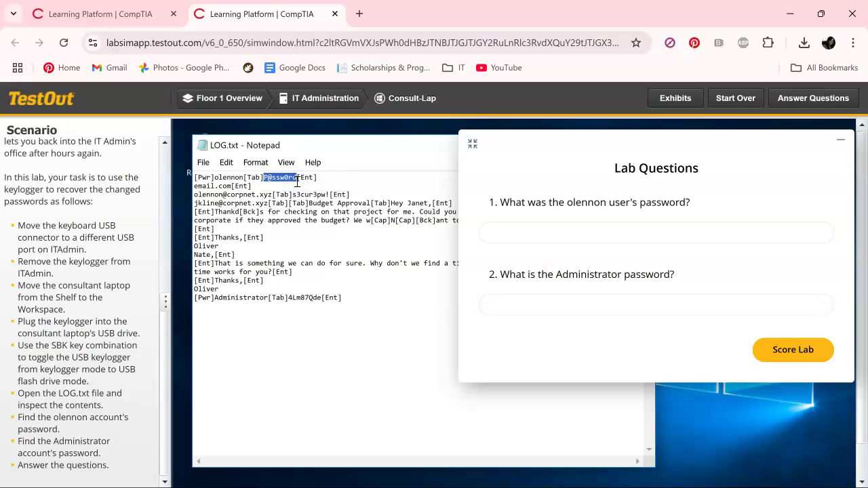
{"action": "left_click", "coordinate": [539, 233]}
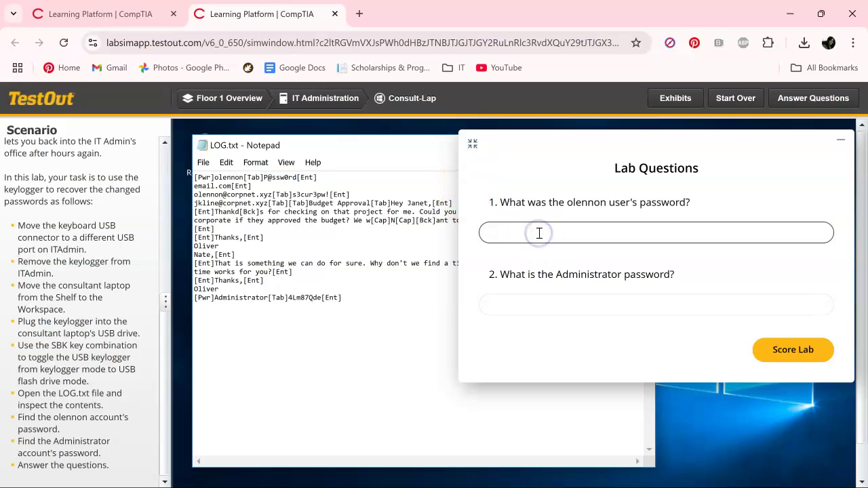
{"action": "key", "text": "ctrl+v"}
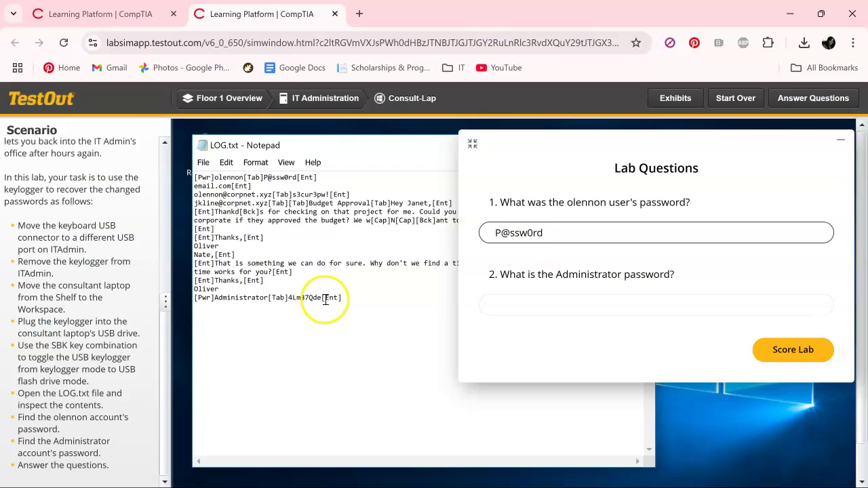
- Copy the Administrator account's password from LOG.txt into the answer for question 2
{"action": "left_click_drag", "start_coordinate": [320, 299], "coordinate": [290, 299]}
{"action": "key", "text": "ctrl+c"}
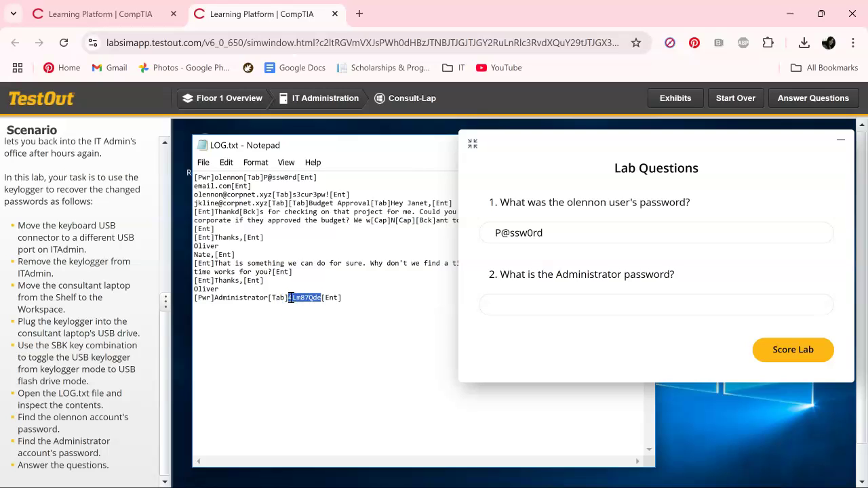
{"action": "left_click", "coordinate": [632, 305]}
{"action": "key", "text": "ctrl+v"}
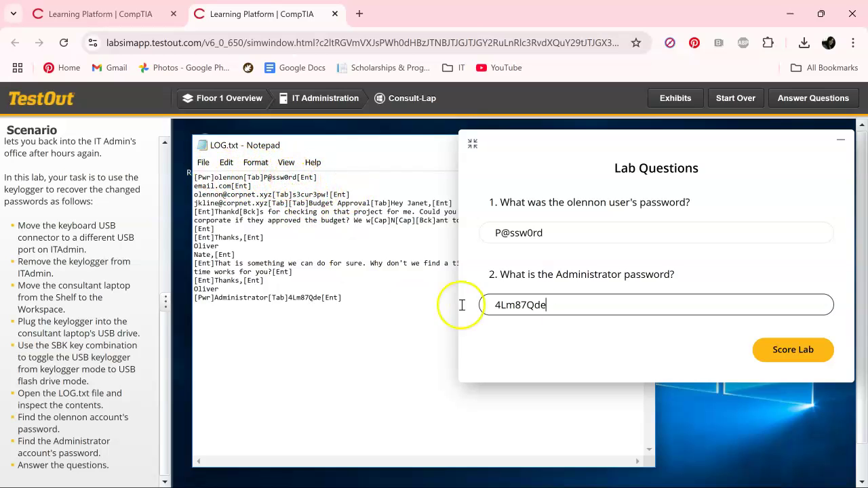
- Score the lab and review the Lab Report through to the end of its instructions
{"action": "left_click", "coordinate": [781, 351]}
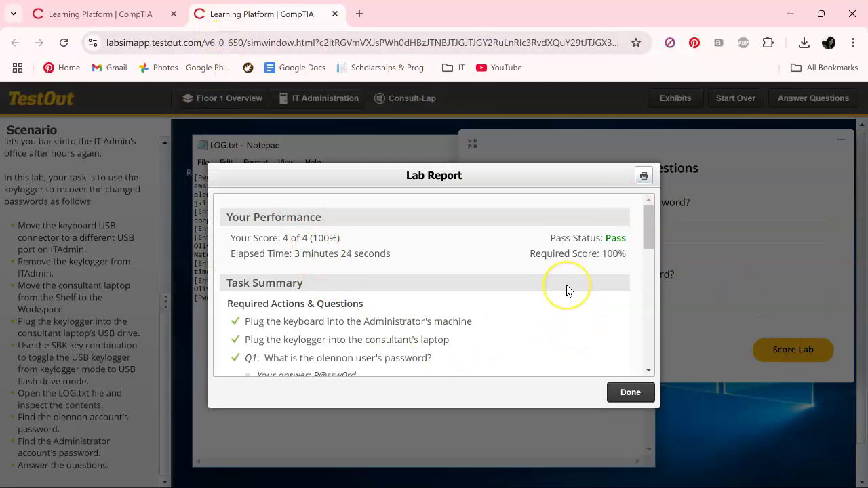
{"action": "scroll", "coordinate": [568, 291], "scroll_direction": "down", "scroll_amount": 3}
{"action": "scroll", "coordinate": [568, 291], "scroll_direction": "down", "scroll_amount": 2}
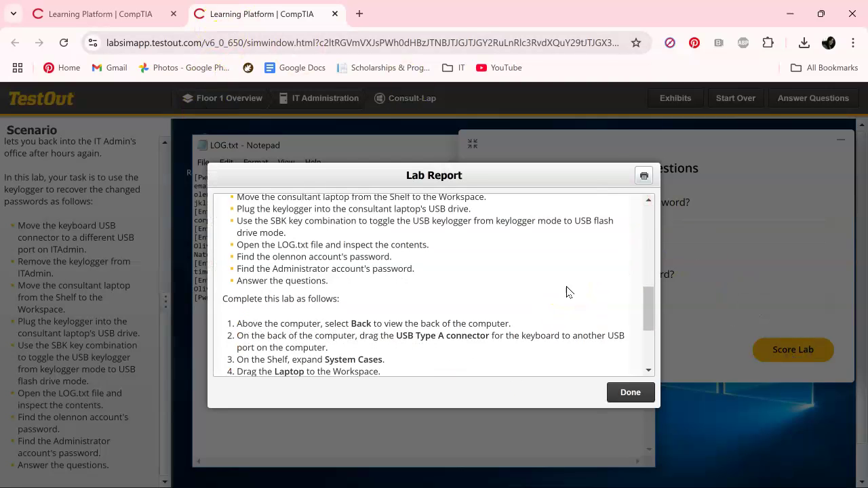
{"action": "scroll", "coordinate": [568, 291], "scroll_direction": "down", "scroll_amount": 2}
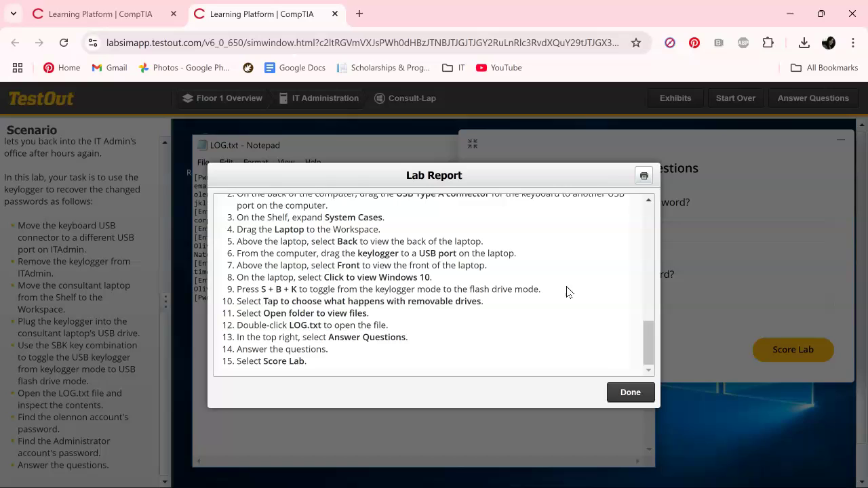